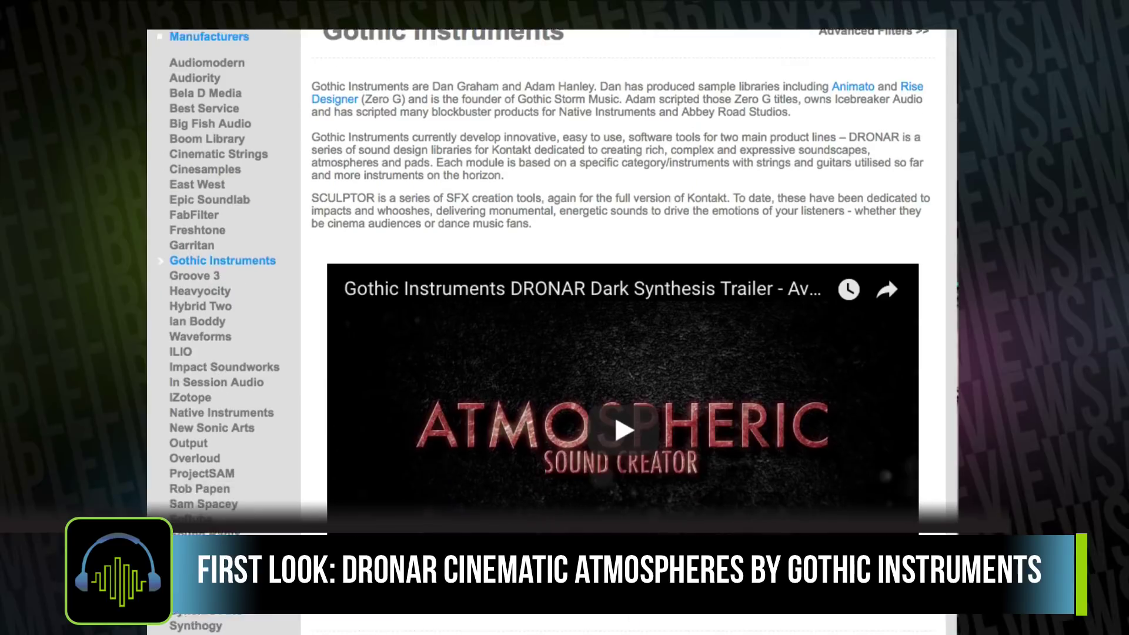
Step: Look through the Gothic Instruments product listing and open the Works section of the composer's website
scroll(553, 329, down, 5)
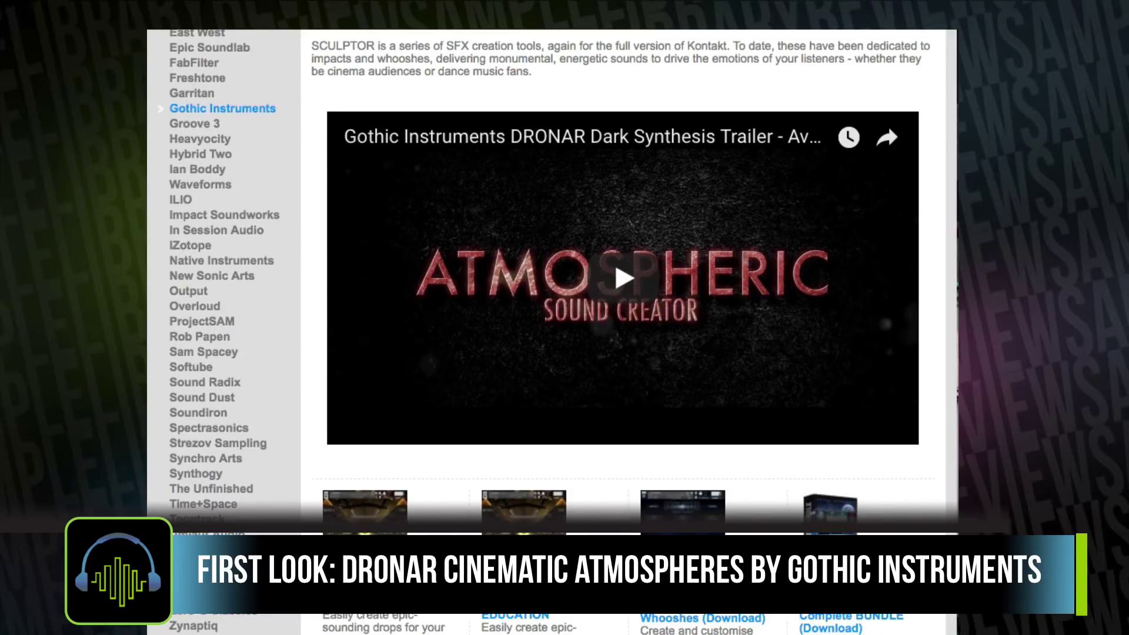
scroll(624, 329, down, 10)
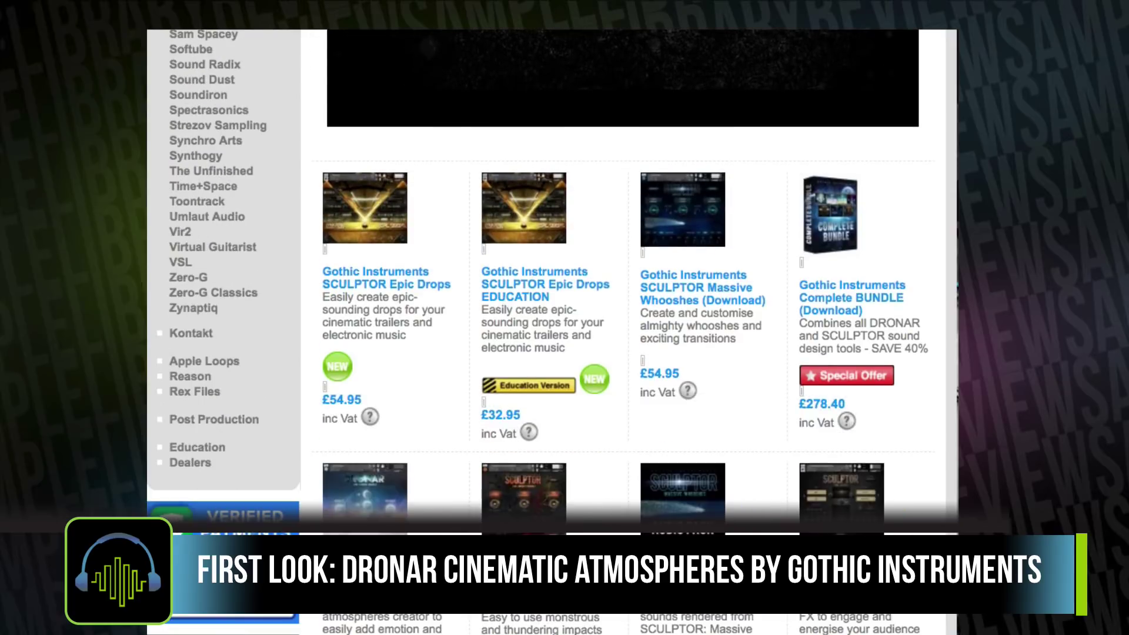
scroll(623, 329, down, 7)
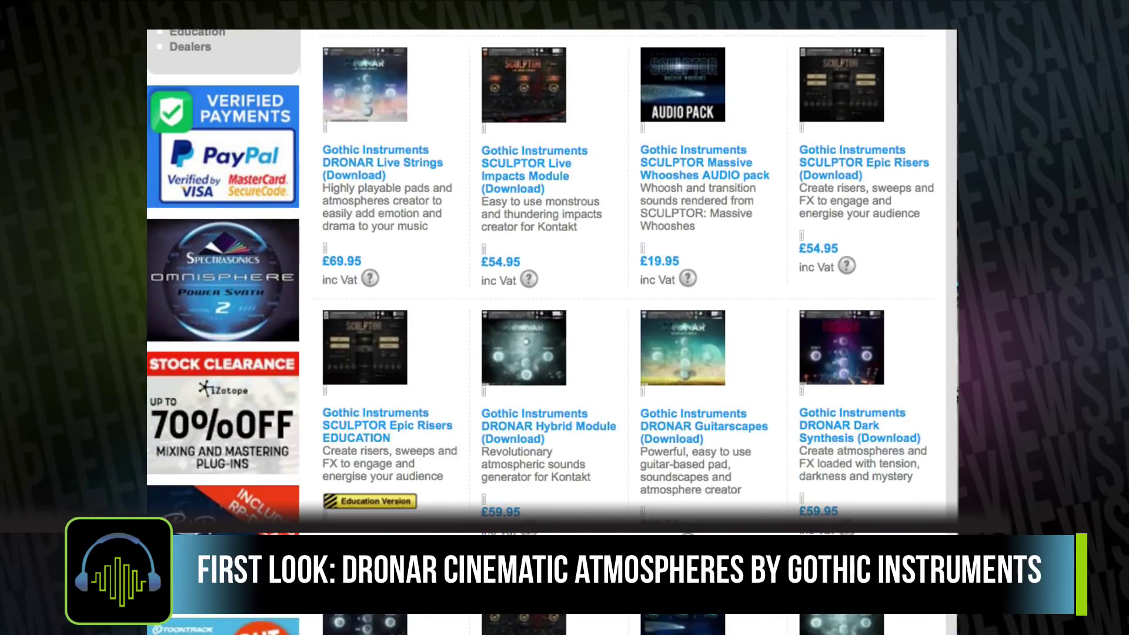
scroll(623, 329, down, 7)
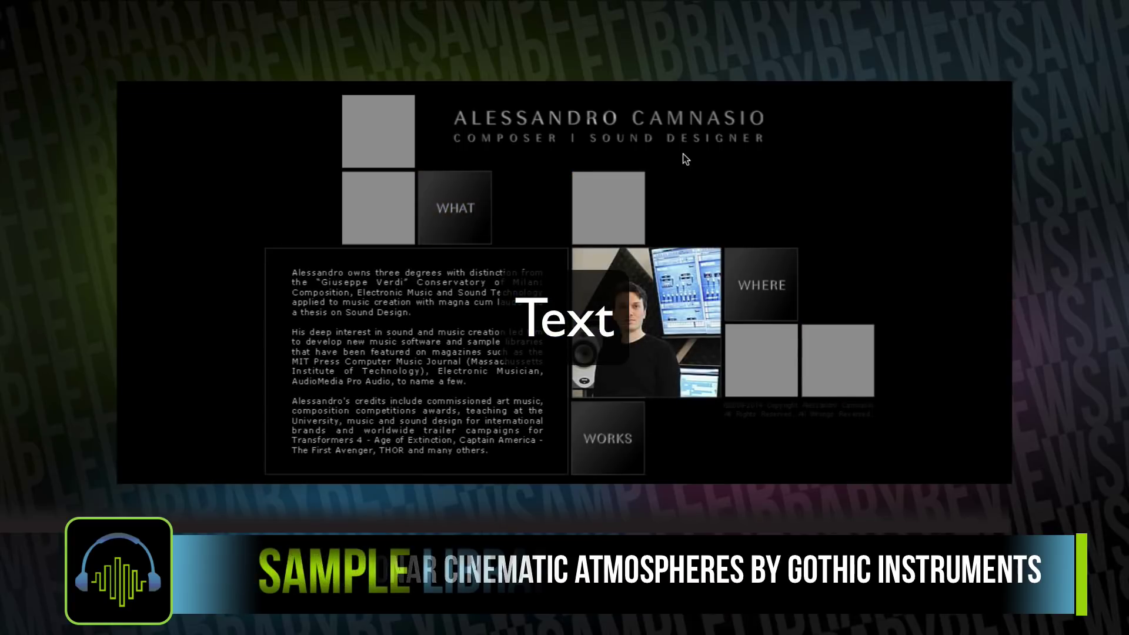
click(612, 454)
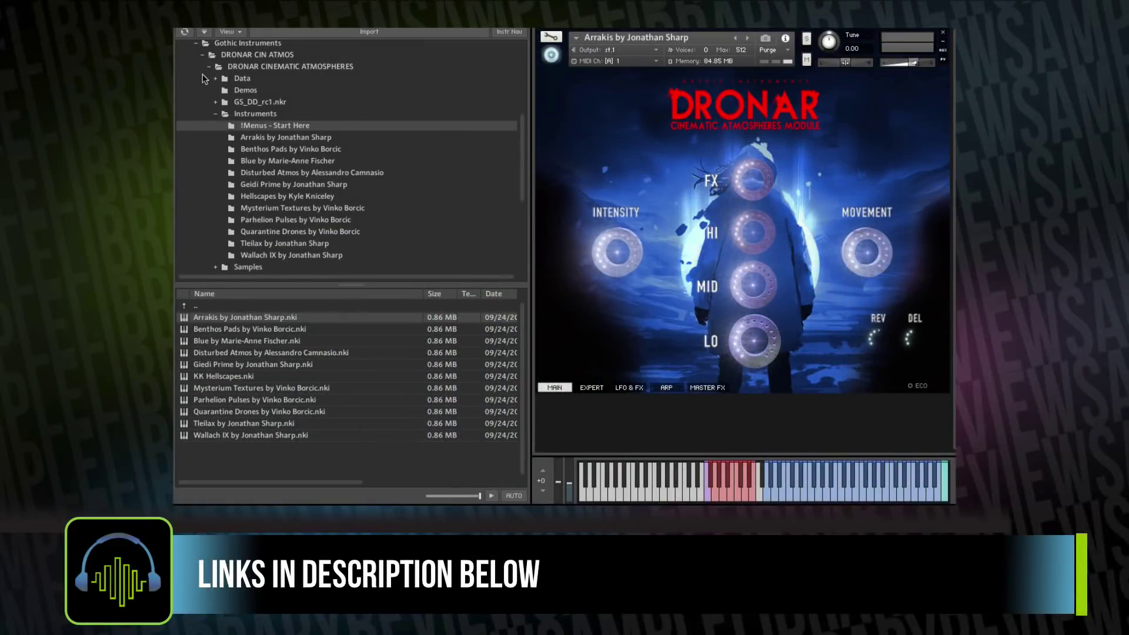
Step: Look over the patch folders inside the DRONAR Cinematic Atmospheres Instruments folder and open the Wallach IX folder
click(248, 117)
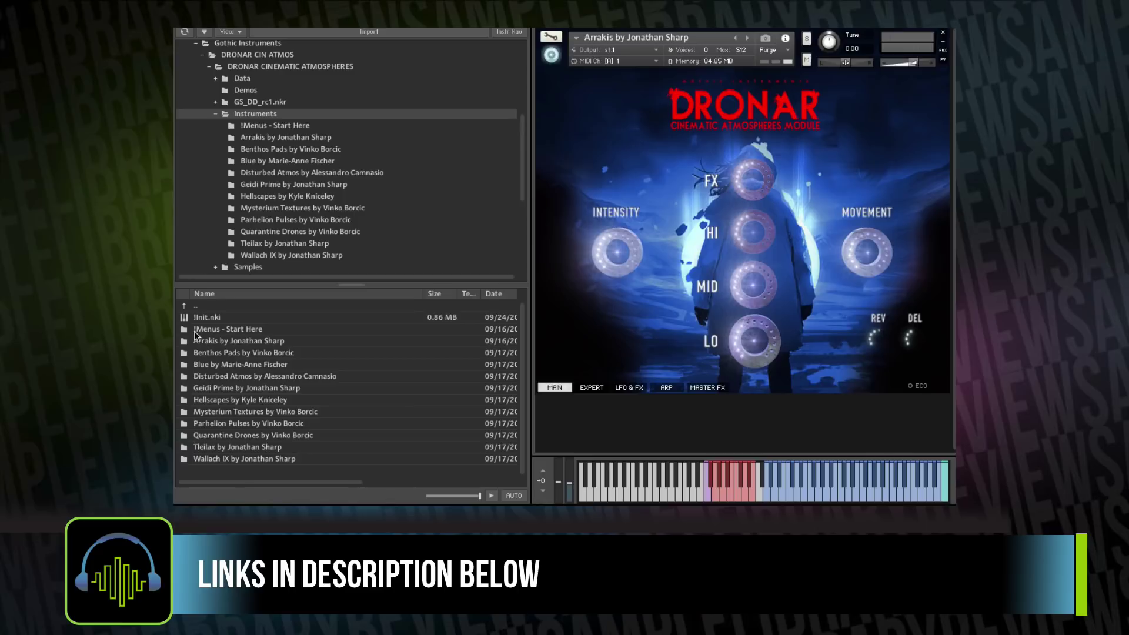
click(203, 353)
click(203, 366)
click(202, 376)
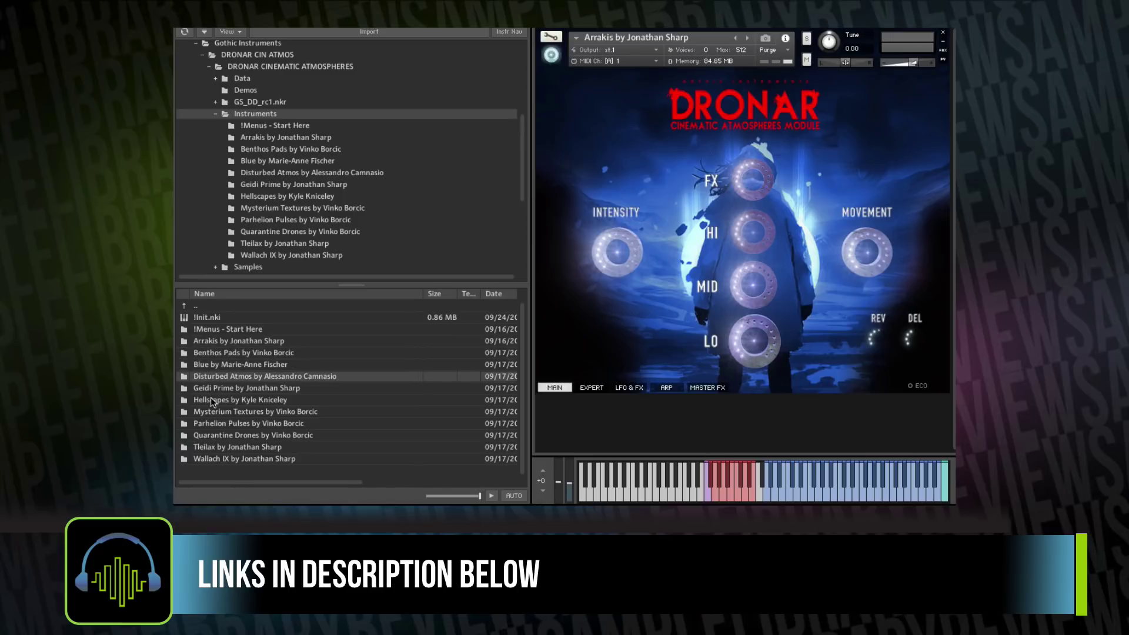
click(210, 399)
click(232, 409)
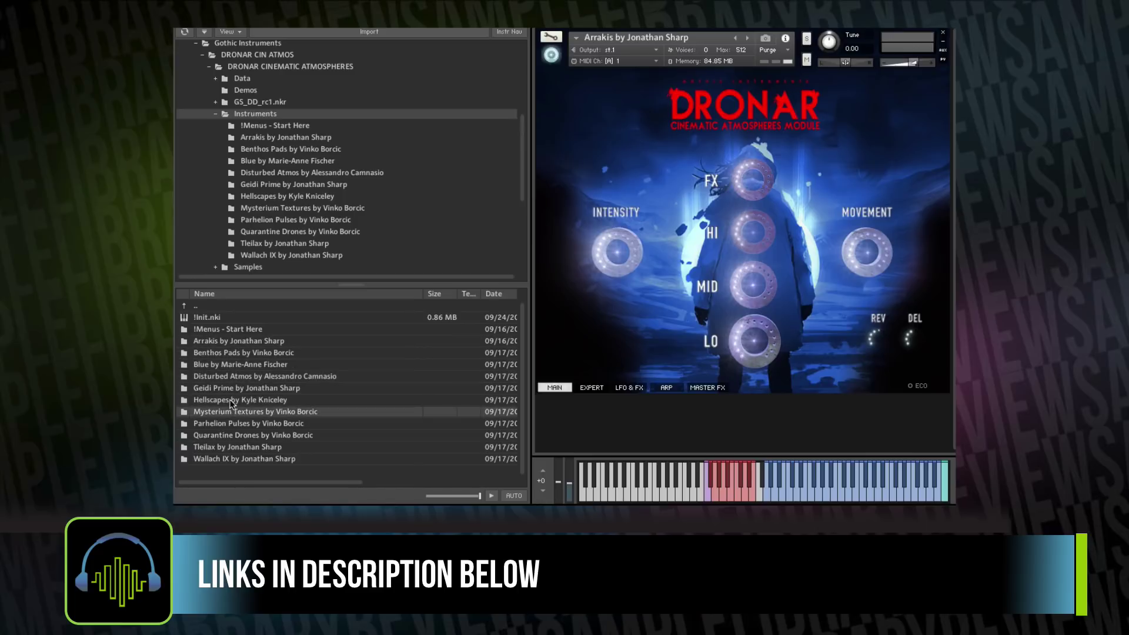
click(232, 390)
click(228, 411)
click(228, 434)
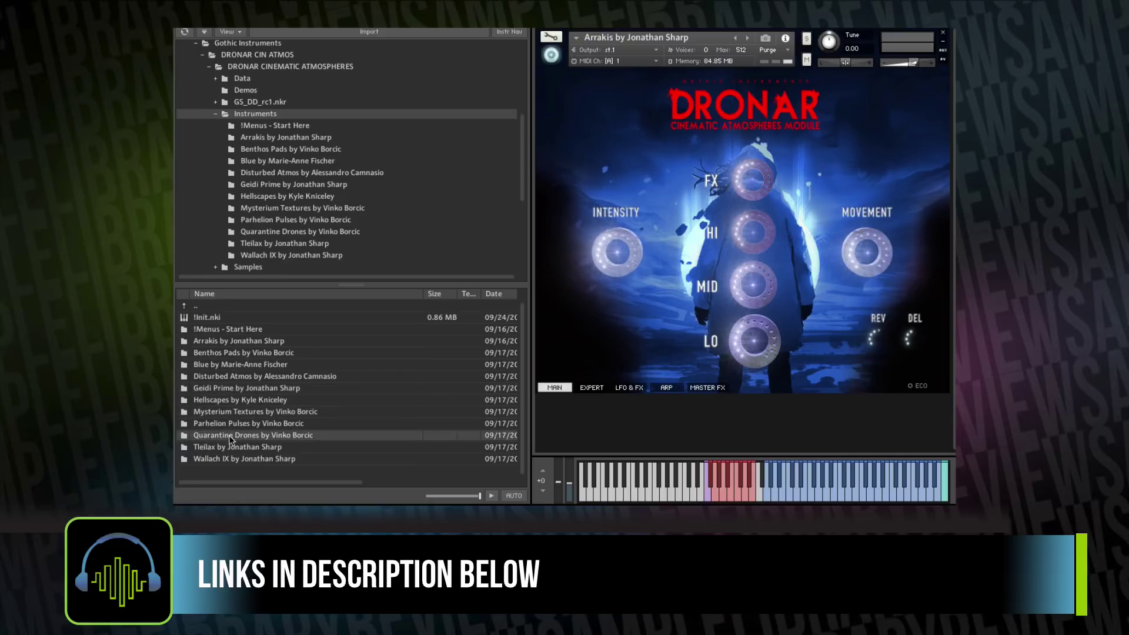
double_click(238, 458)
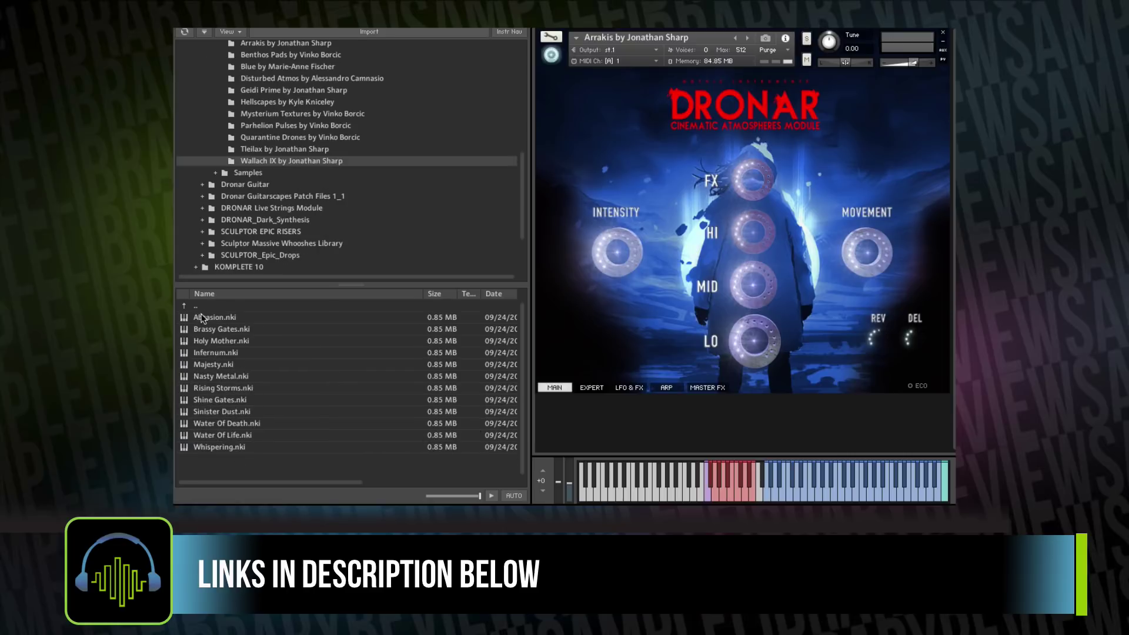
Step: Return to the Instruments folder and view the patches in the !Menus - Start Here and Arrakis folders
click(183, 306)
double_click(182, 306)
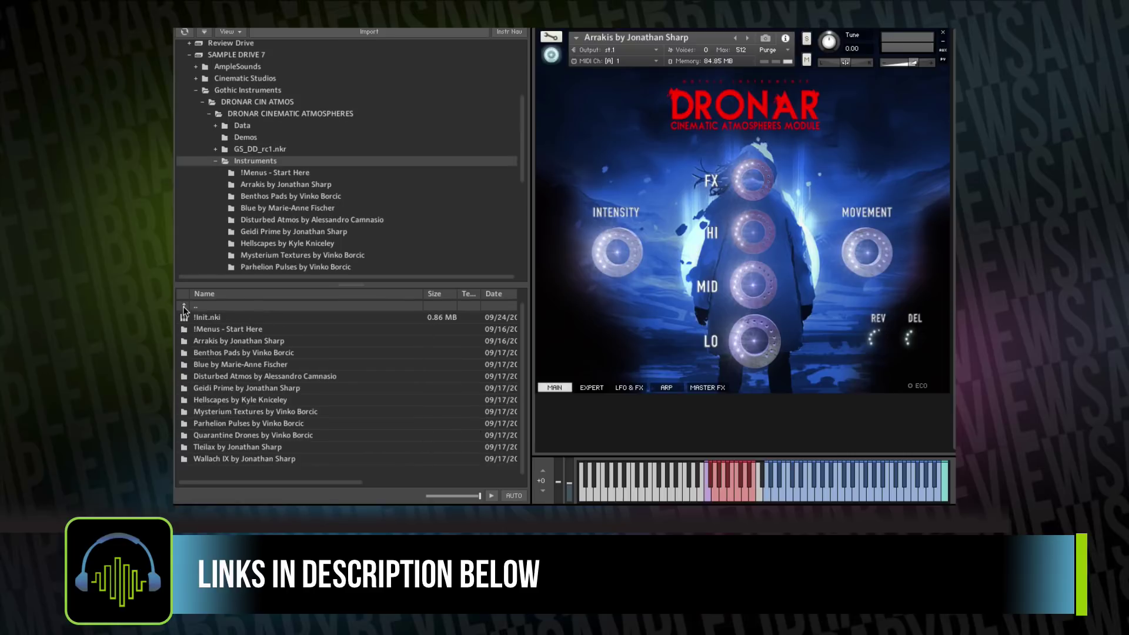
click(220, 332)
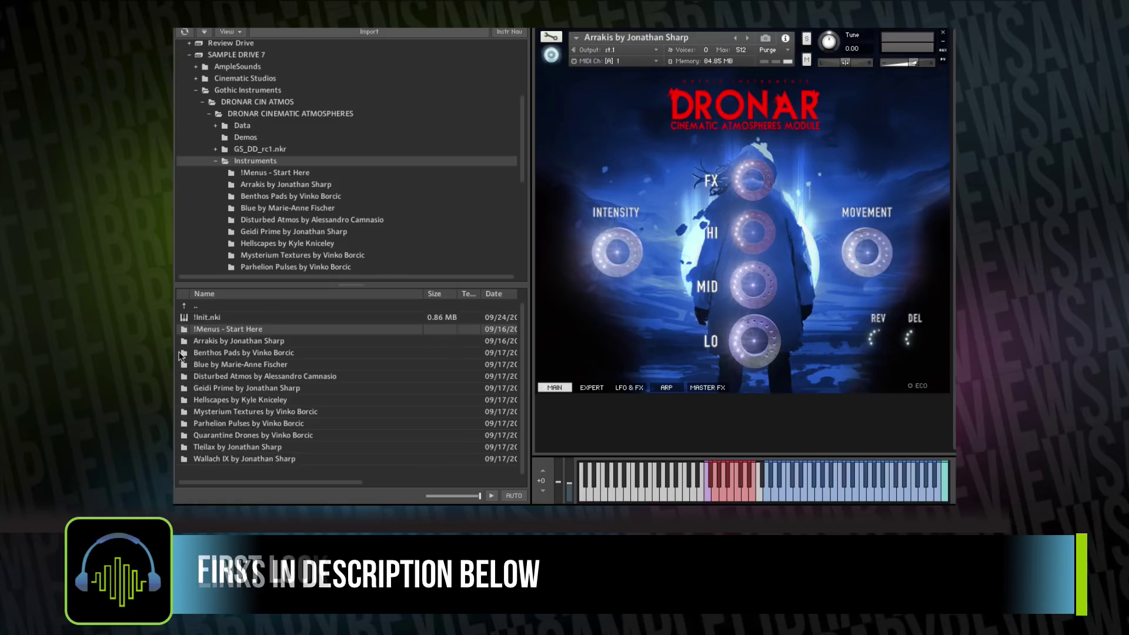
double_click(199, 332)
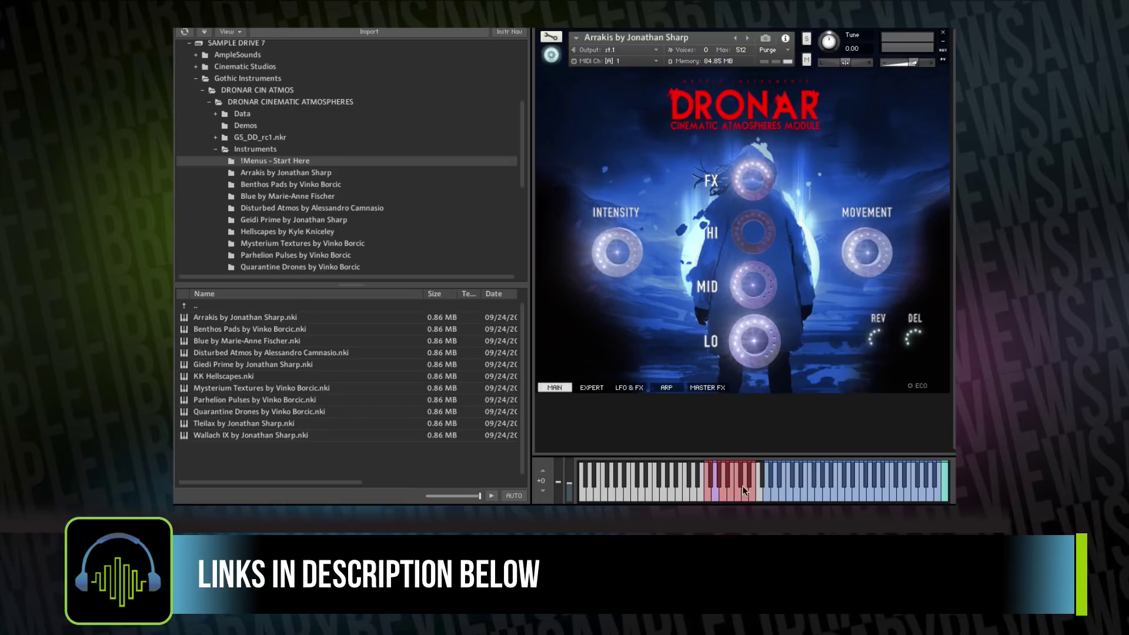
click(296, 174)
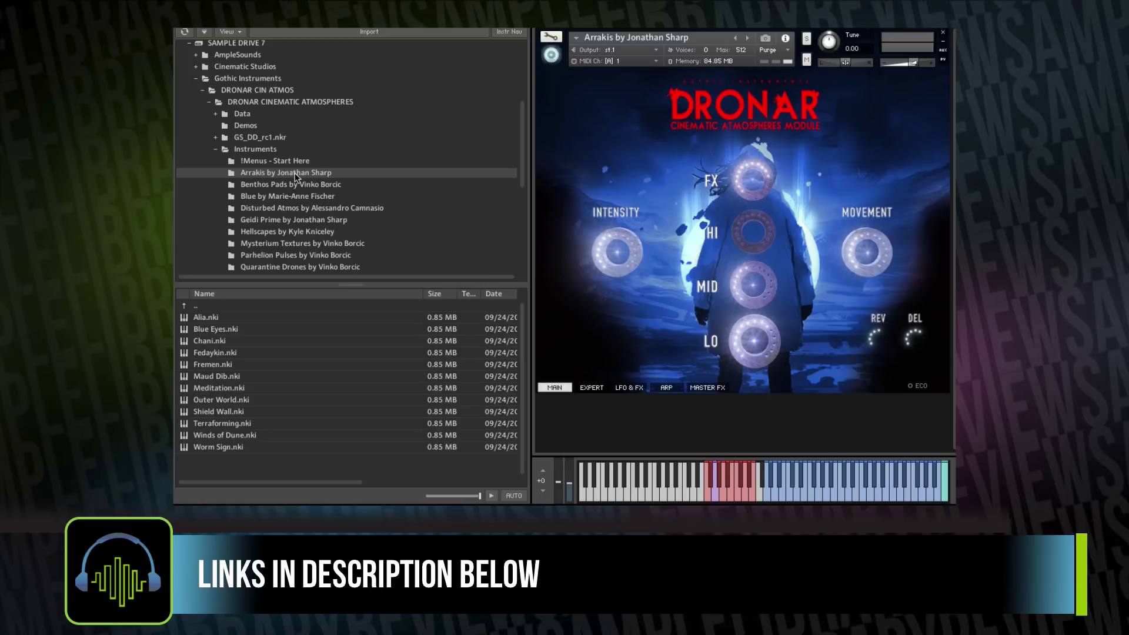
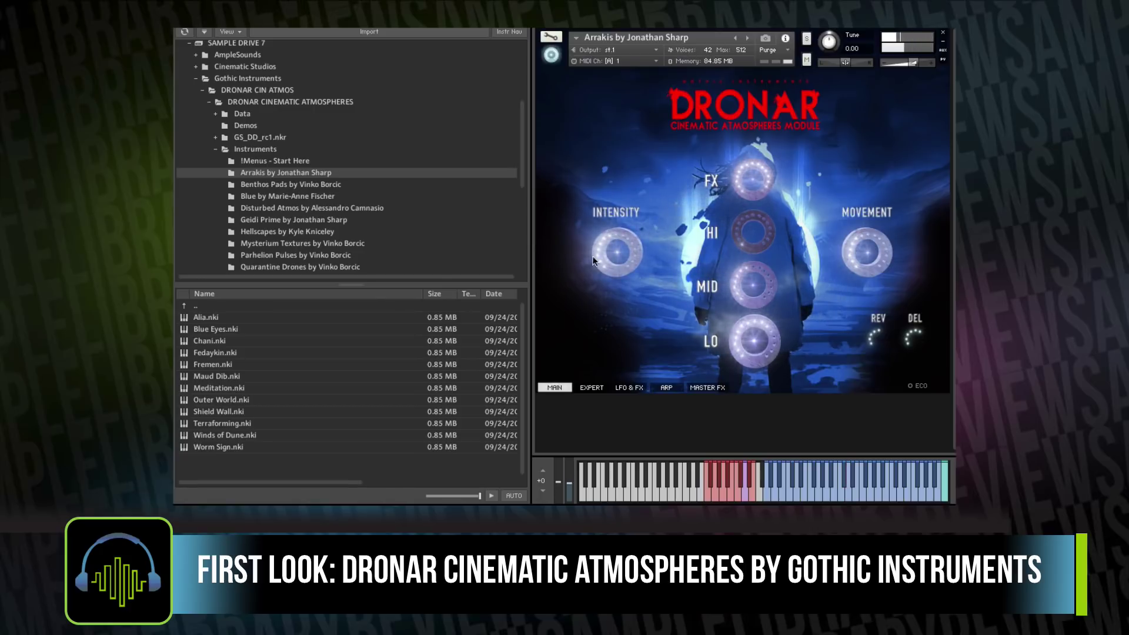
Step: From the !Menus - Start Here folder, replace the loaded instrument with the Benthos Pads patch, followed by the Blue patch
click(269, 162)
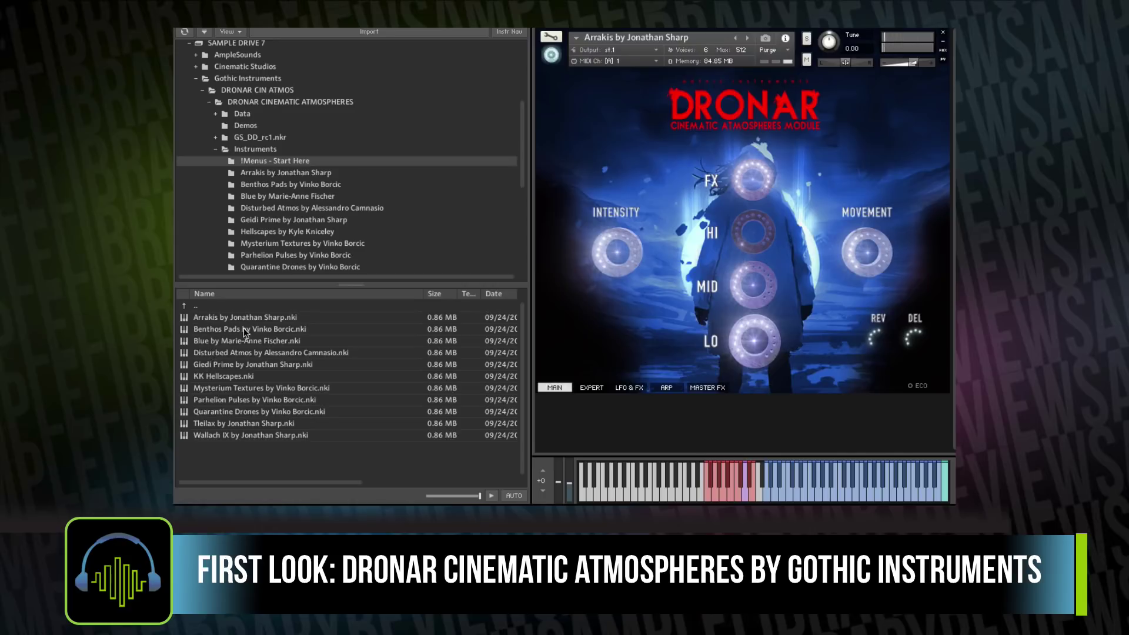
drag(231, 327, 757, 182)
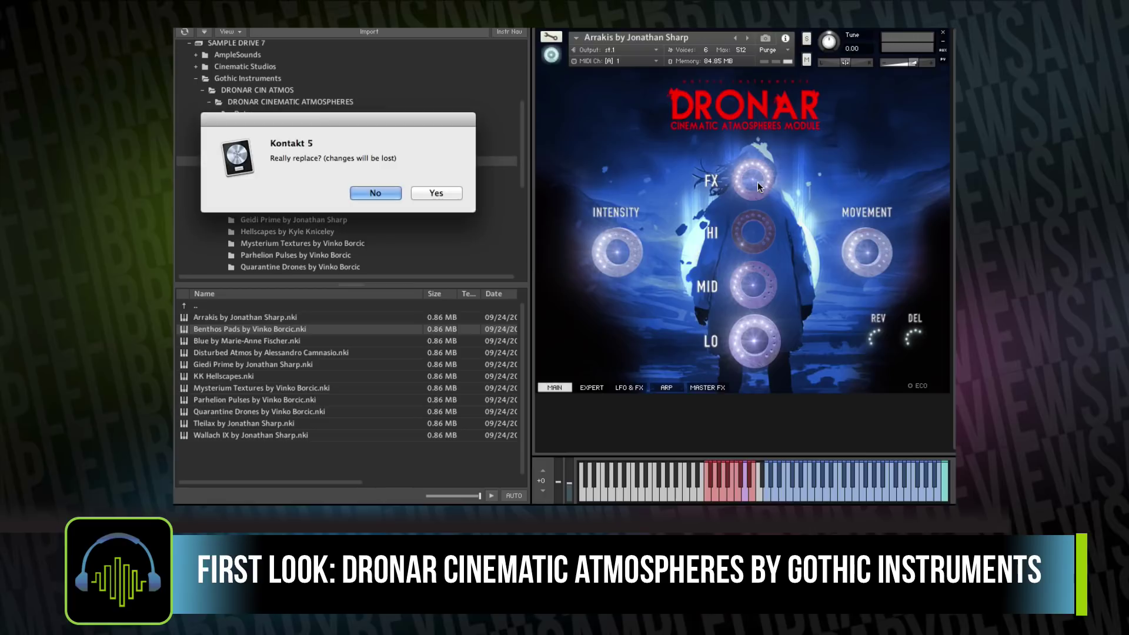
click(439, 194)
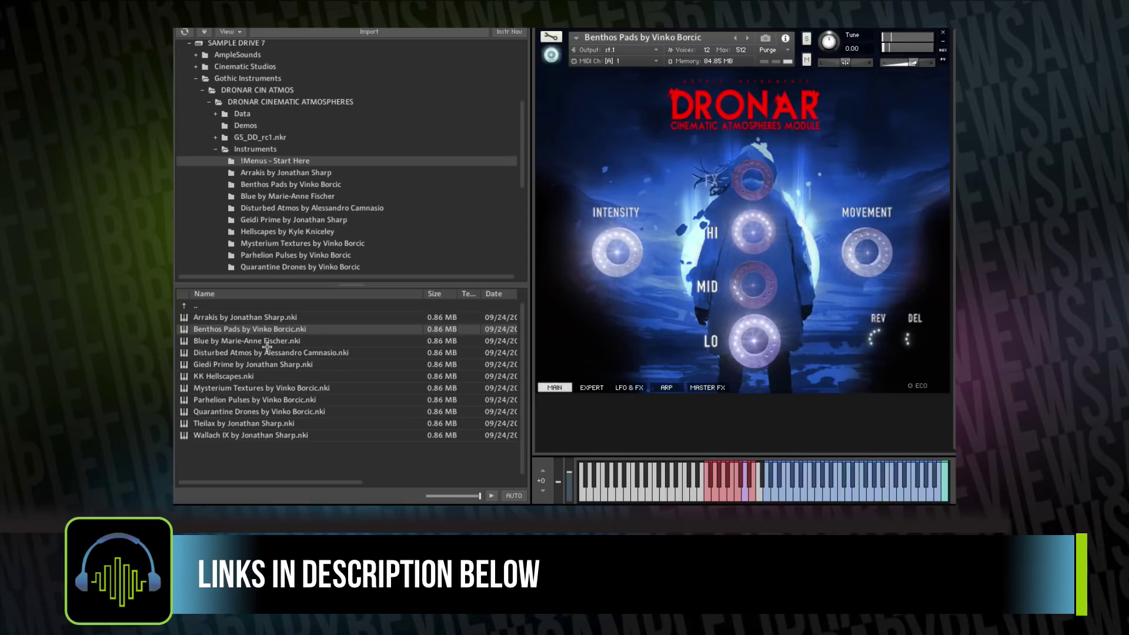
drag(247, 340, 552, 191)
click(450, 187)
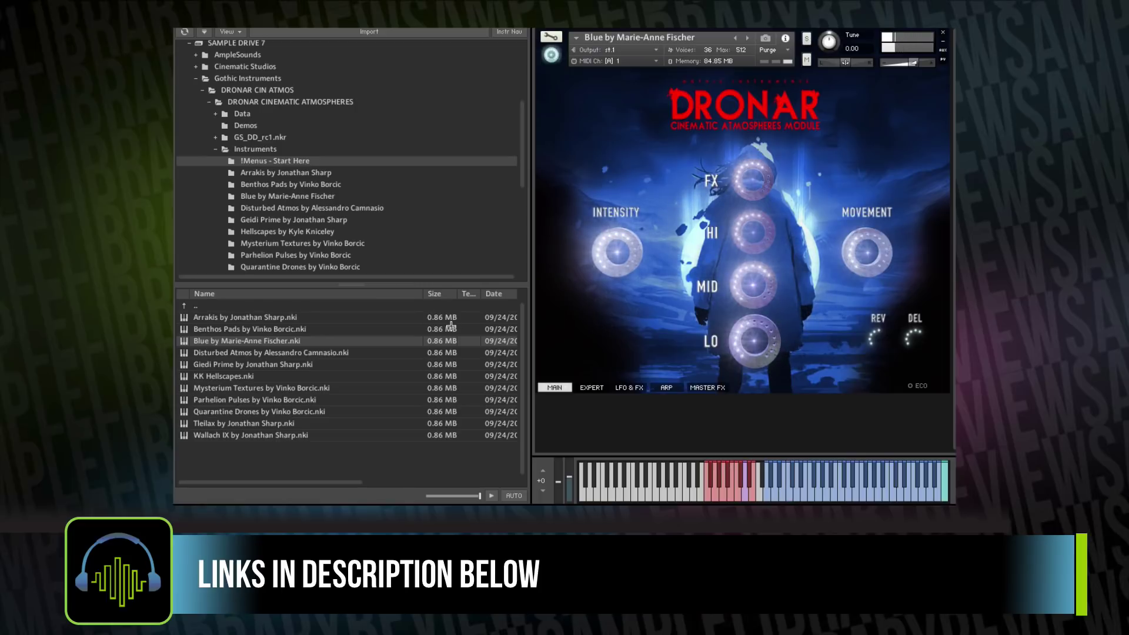
Step: Replace the loaded instrument with the Disturbed Atmos patch, followed by the Giedi Prime patch
click(246, 353)
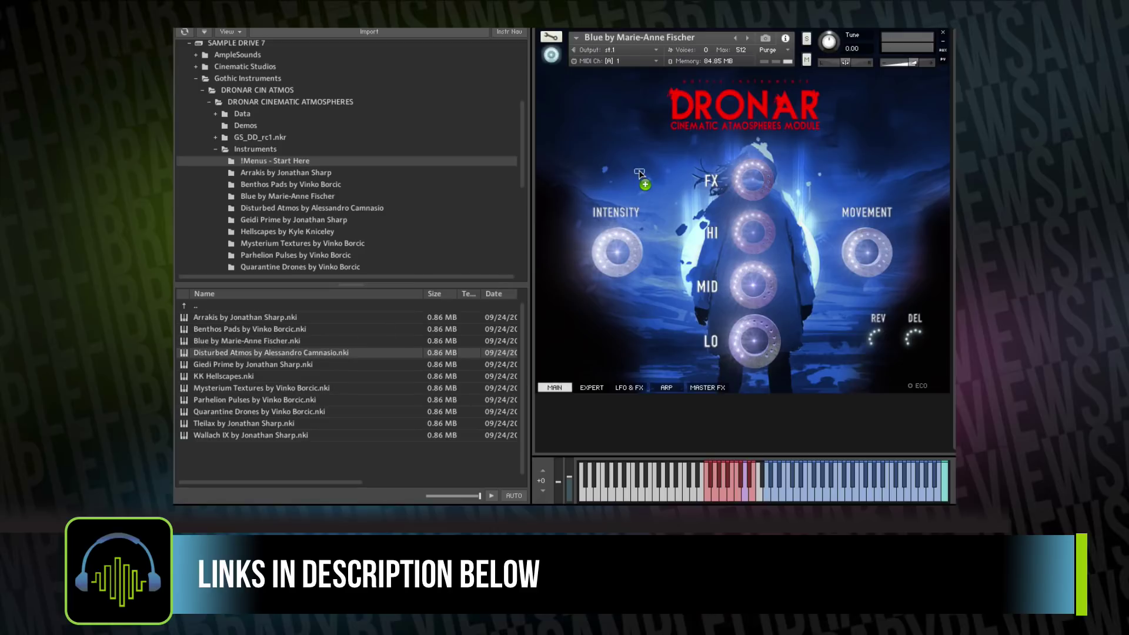
drag(639, 174, 642, 174)
click(435, 193)
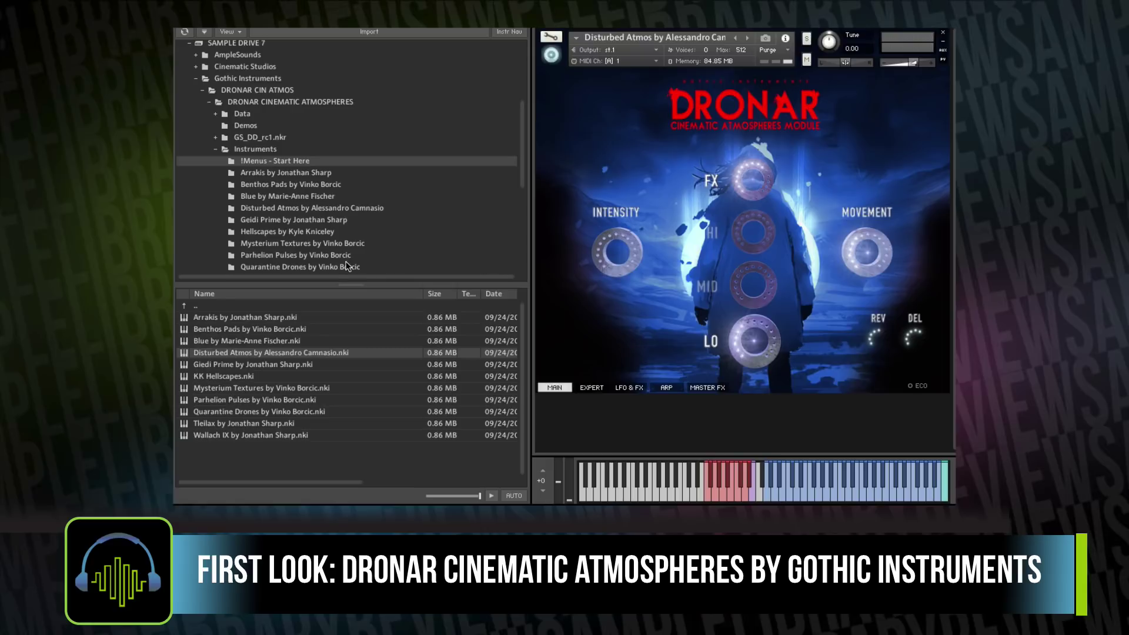
drag(255, 367, 643, 164)
click(442, 195)
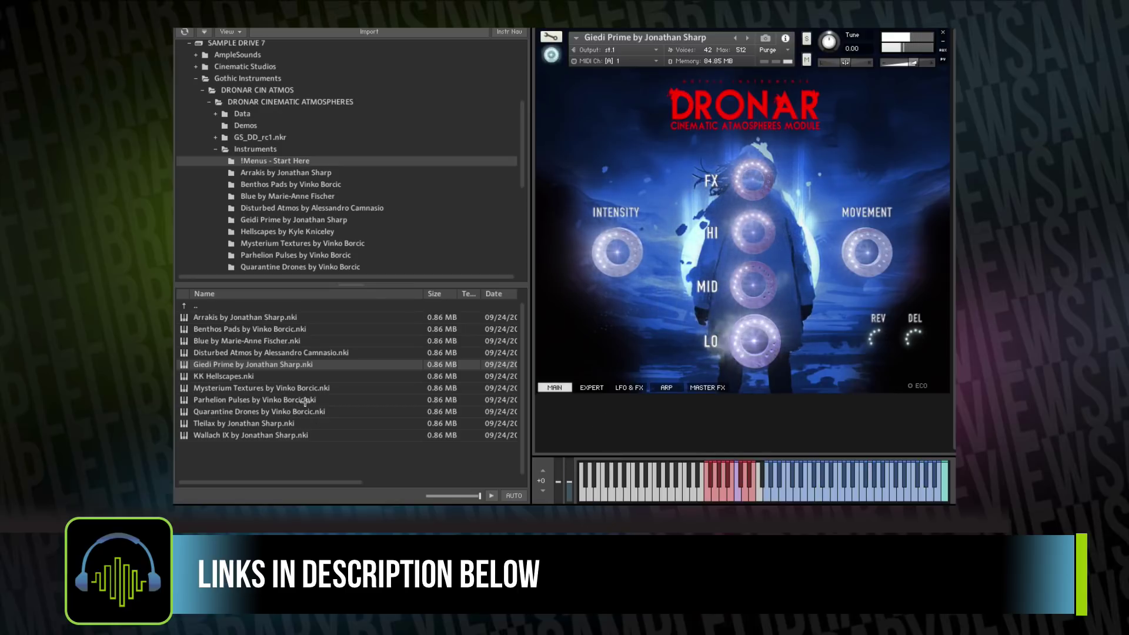
Step: Replace the loaded instrument with KK Hellscapes and check the Movement knob's MIDI CC automation assignment without changing it
drag(221, 376, 792, 221)
click(436, 193)
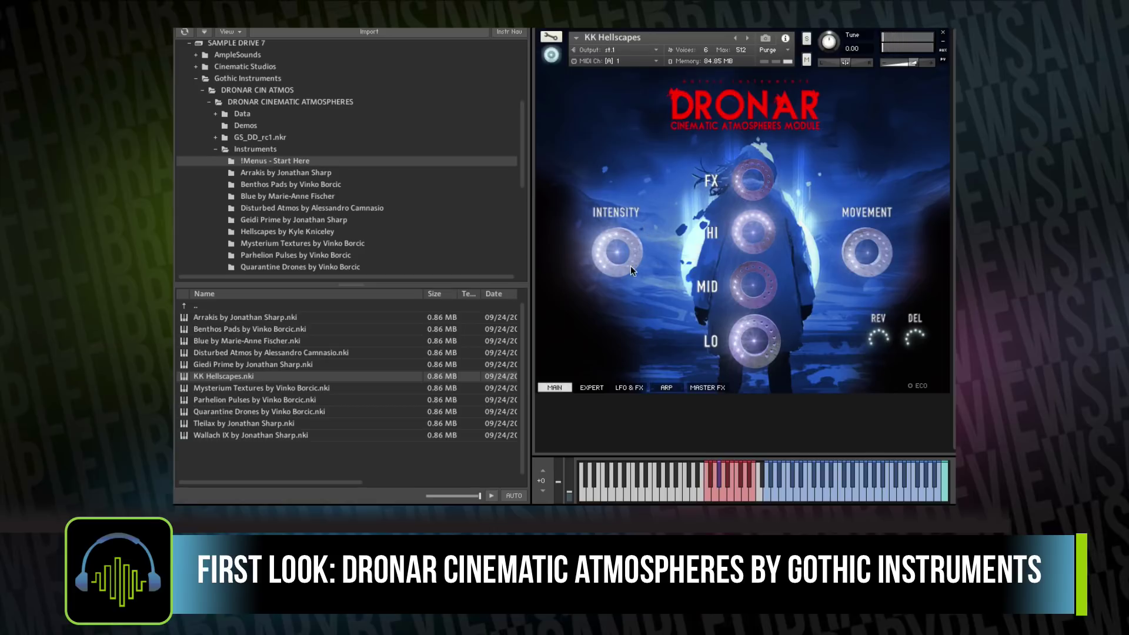
right_click(879, 247)
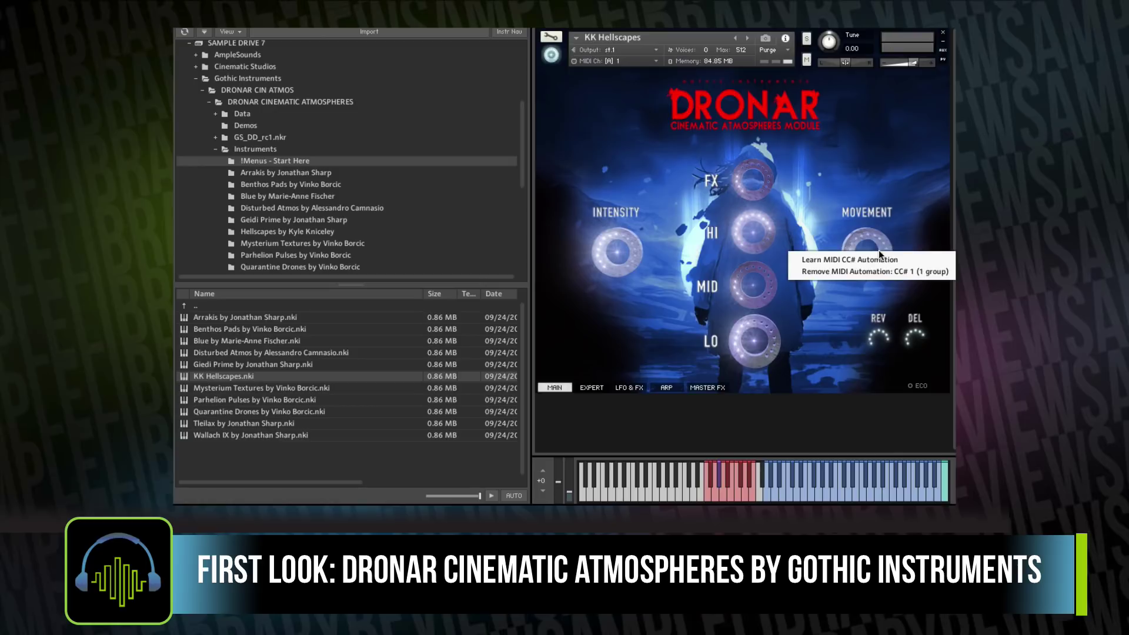
click(907, 229)
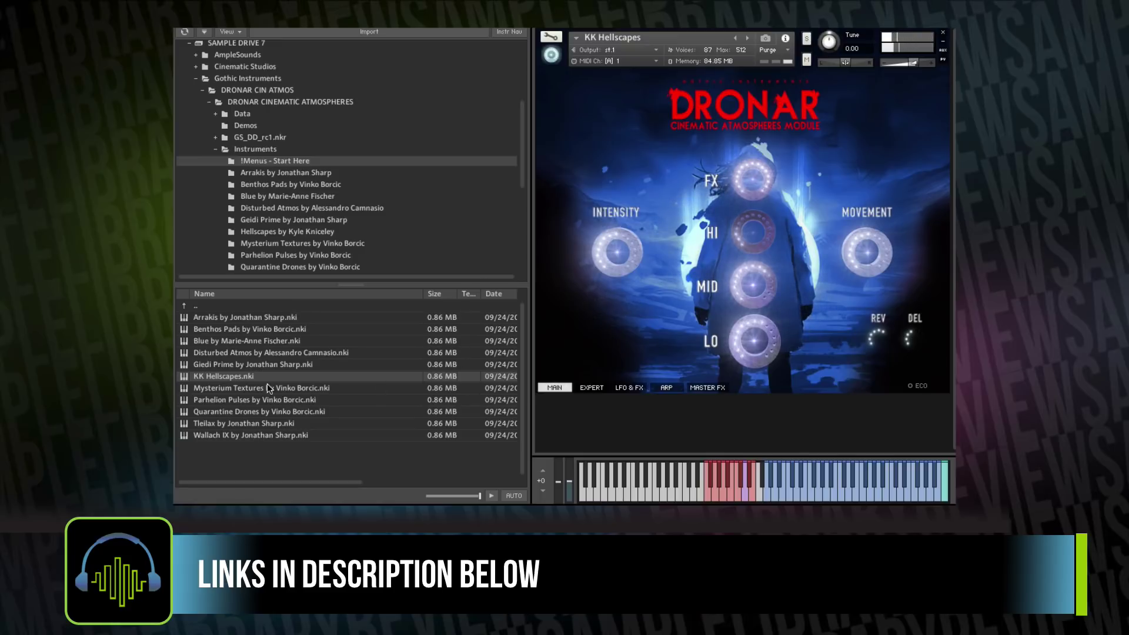
Step: Replace the loaded instrument with the Mysterium Textures patch, followed by the Parhelion Pulses patch
drag(263, 390, 494, 228)
drag(578, 162, 578, 162)
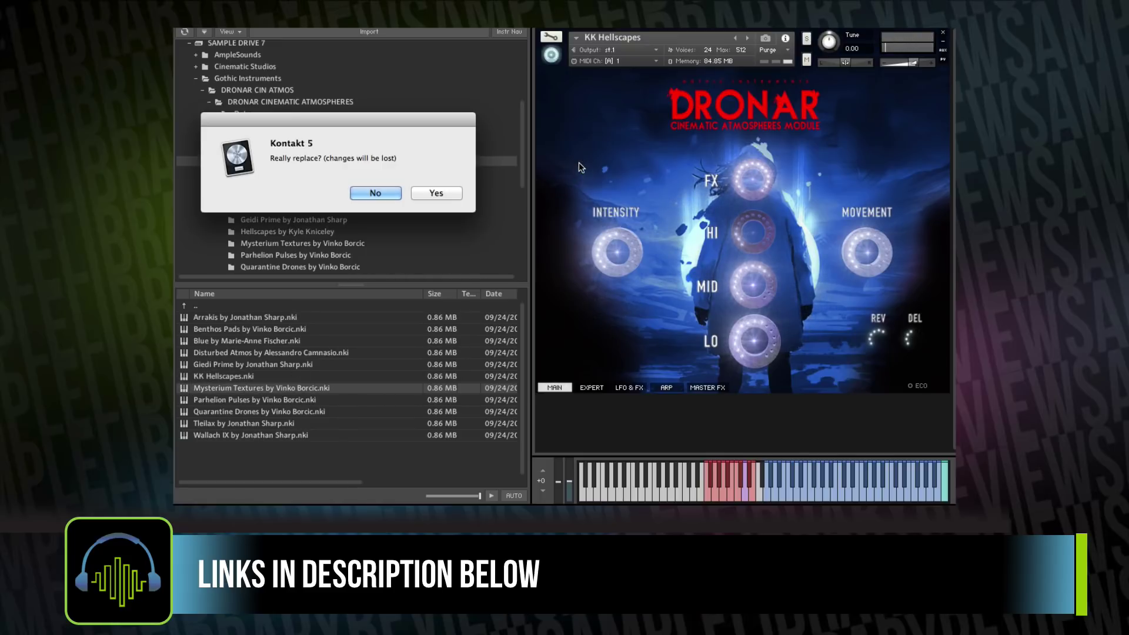
click(430, 197)
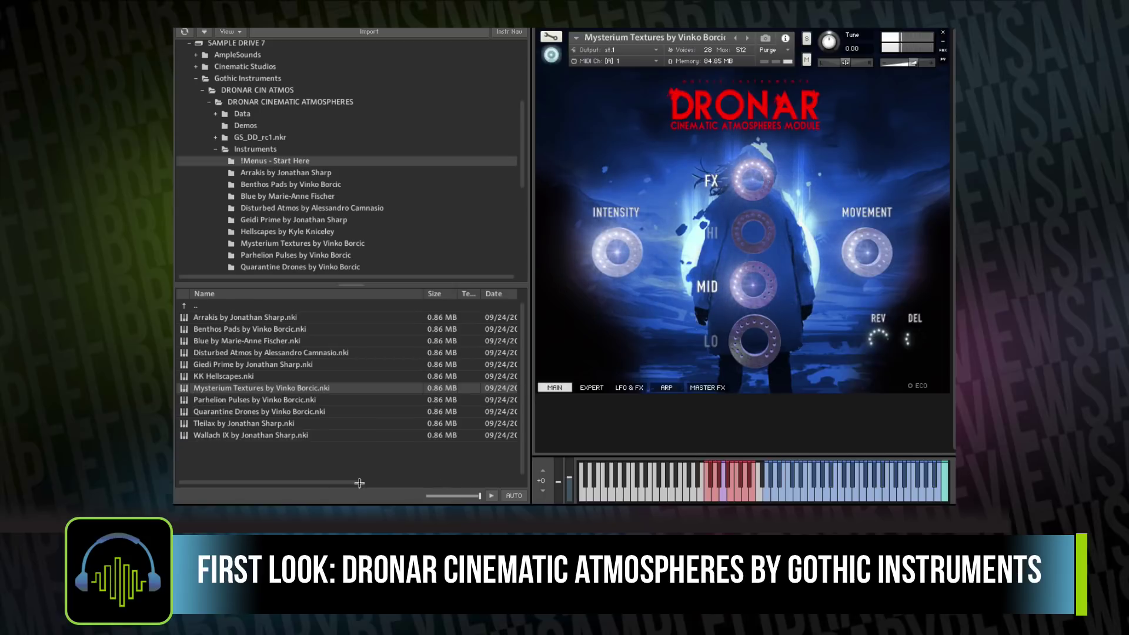
drag(243, 403, 271, 403)
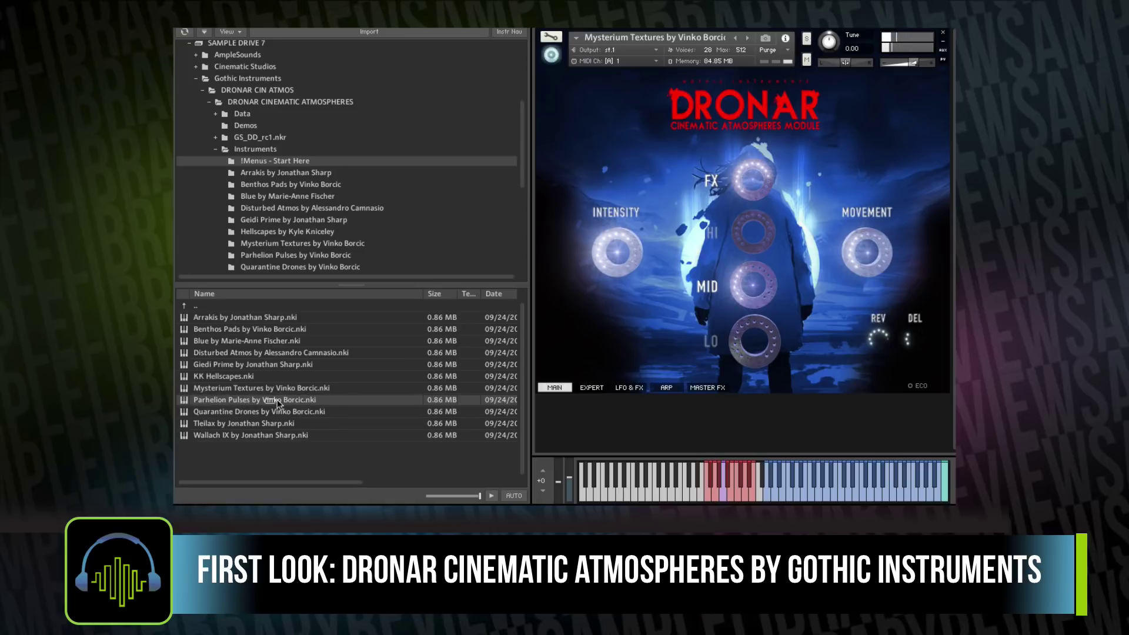
drag(657, 213, 643, 217)
click(428, 192)
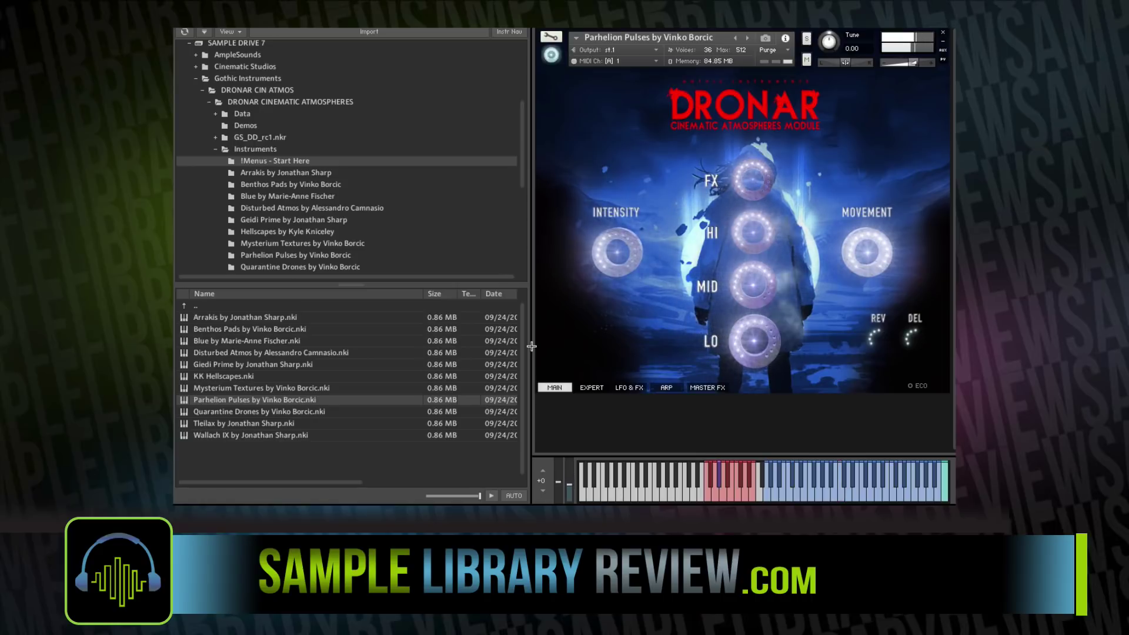
Step: Replace the loaded instrument with the Quarantine Drones patch, followed by the Tleilax patch
drag(260, 410, 616, 181)
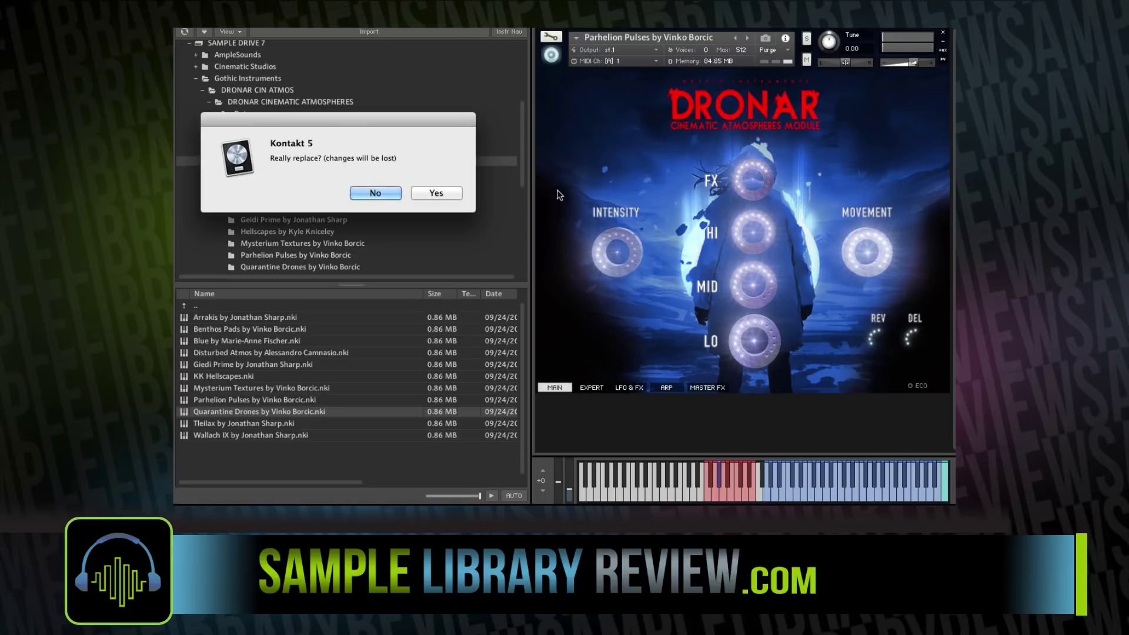
click(453, 192)
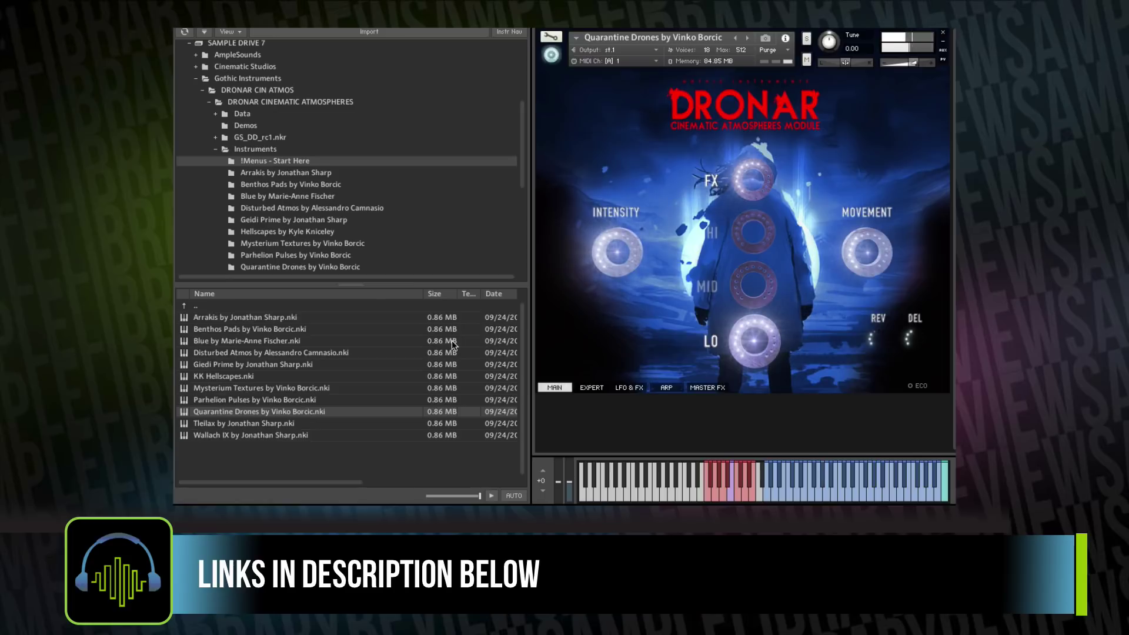
drag(246, 425, 598, 221)
click(441, 192)
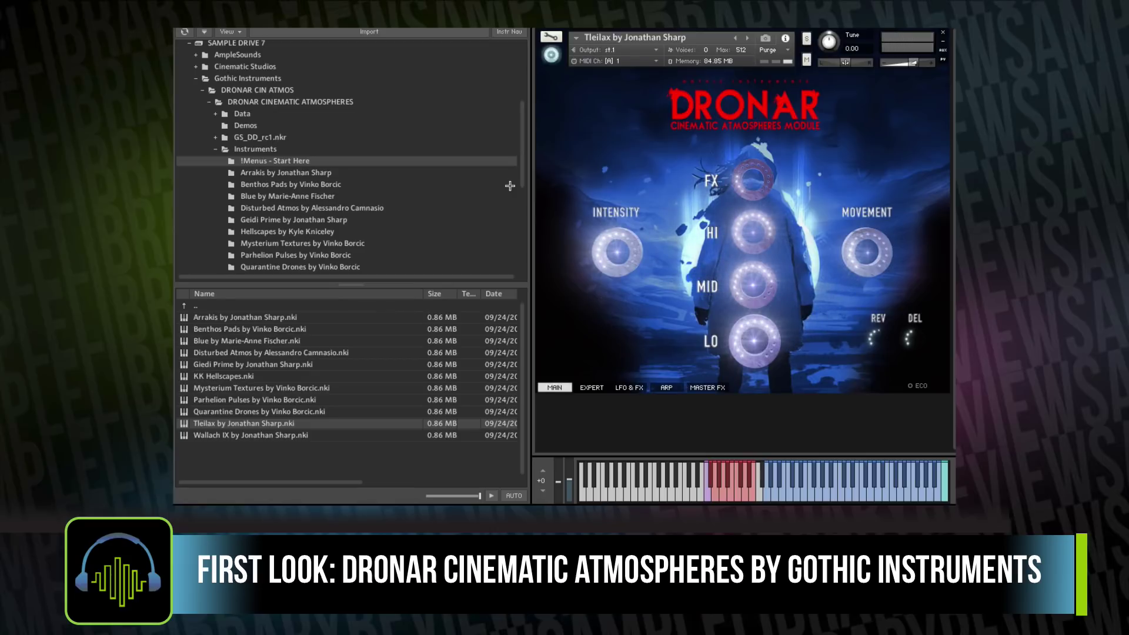
Step: Highlight the Wallach IX patch, view the loaded instrument's Expert, LFO & FX, Arp and Master FX pages, and return to Main
key(Down)
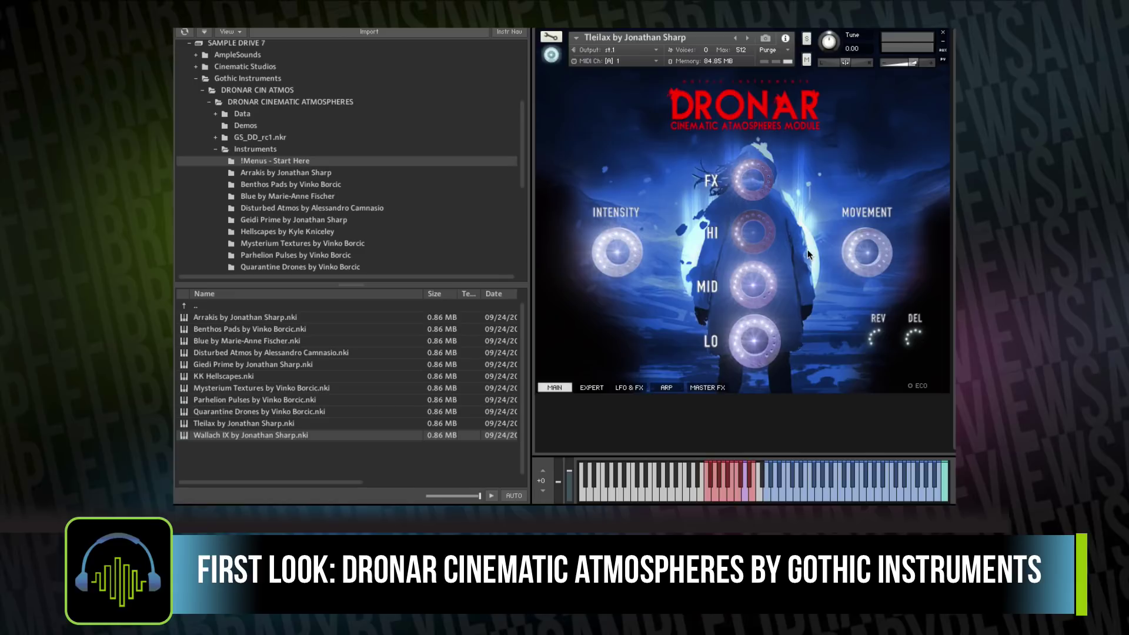
click(590, 387)
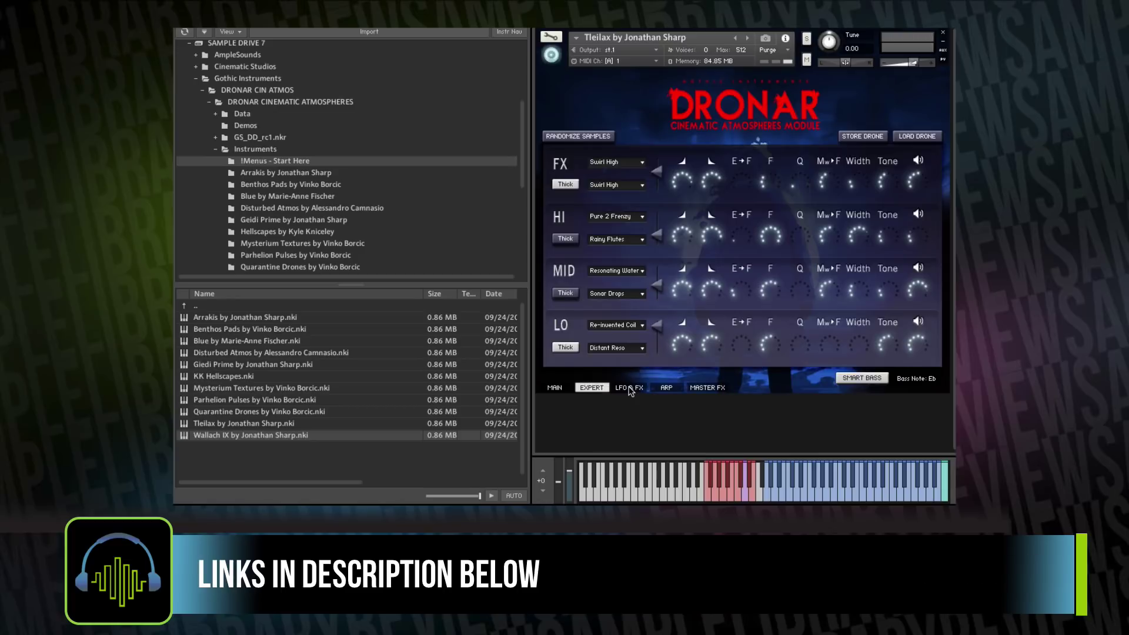
click(629, 388)
click(669, 388)
click(709, 388)
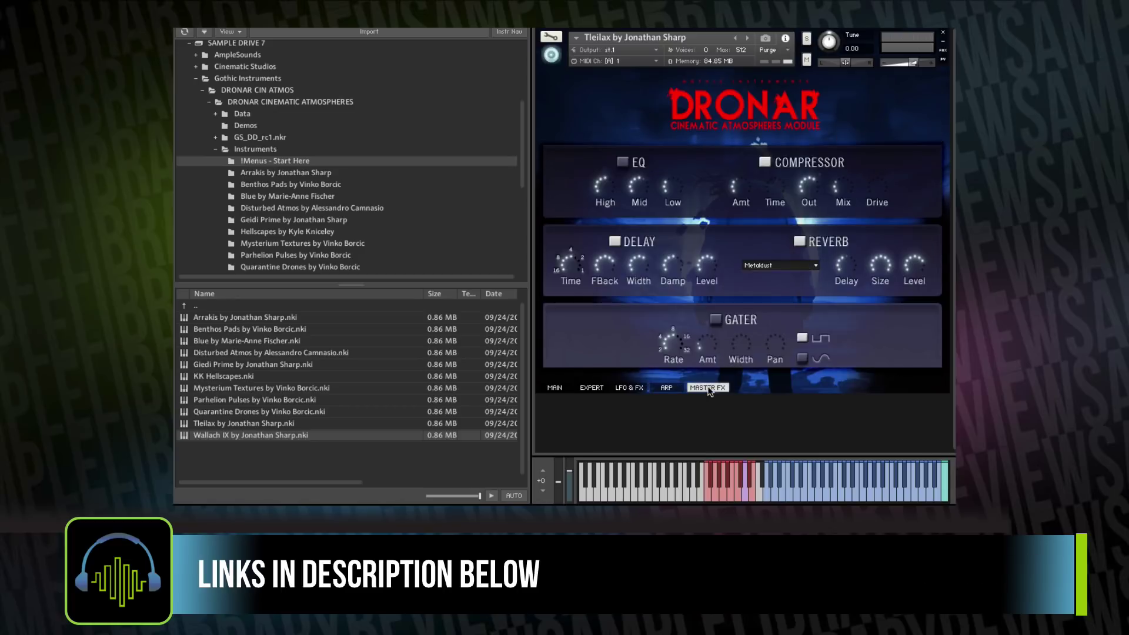
click(666, 388)
click(634, 388)
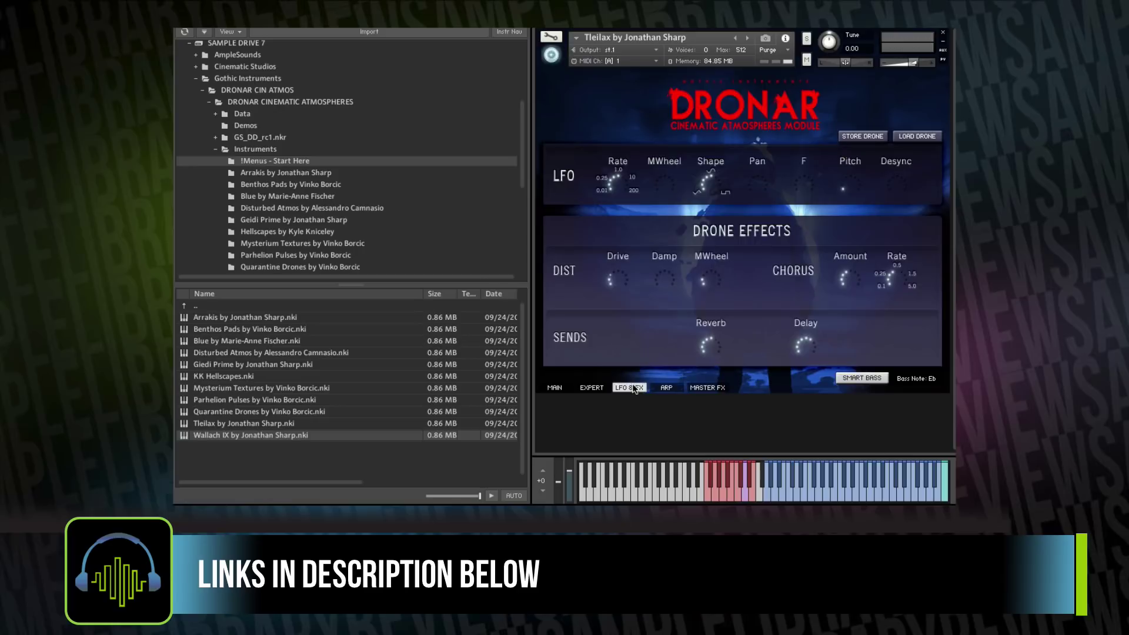
click(591, 388)
click(554, 388)
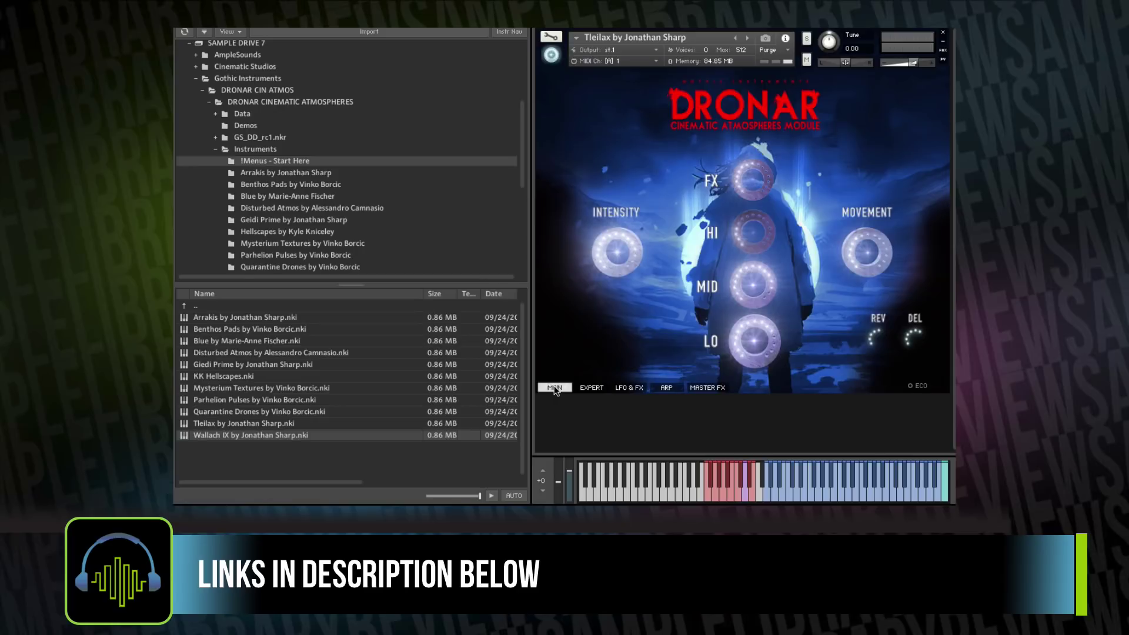